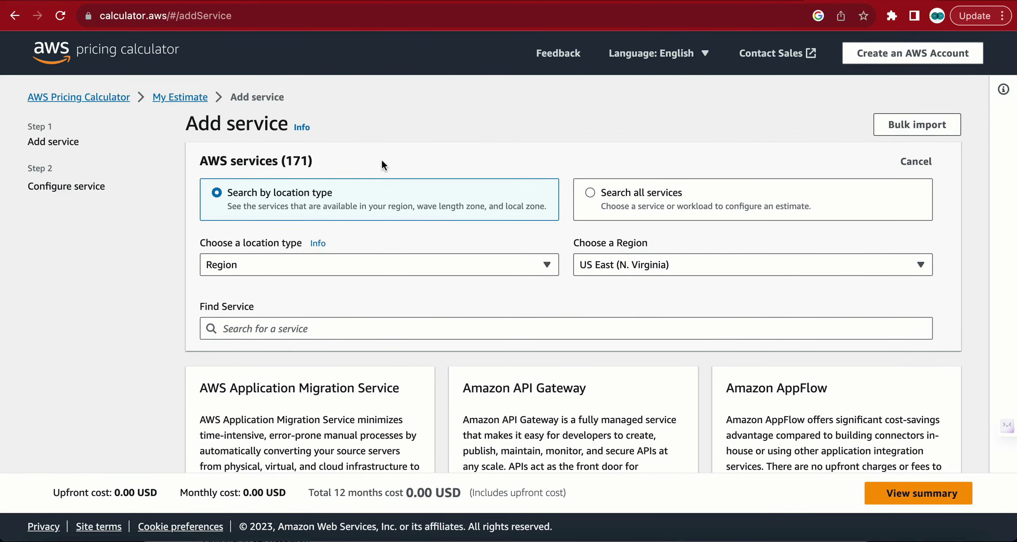
- Search the US East (N. Virginia) services for ec2 and start configuring Amazon EC2
scroll(408, 205, "down", 2)
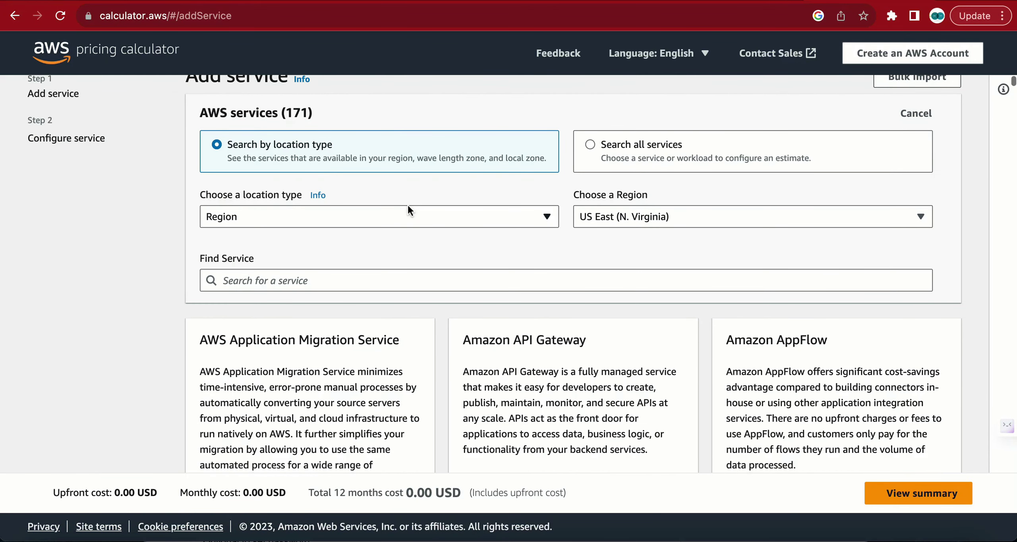
scroll(379, 199, "down", 2)
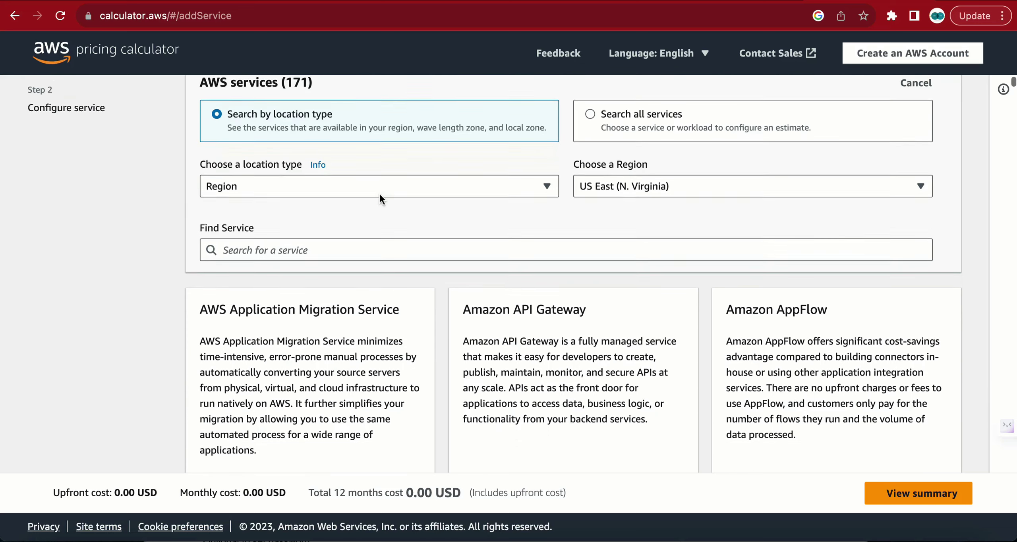
left_click(329, 246)
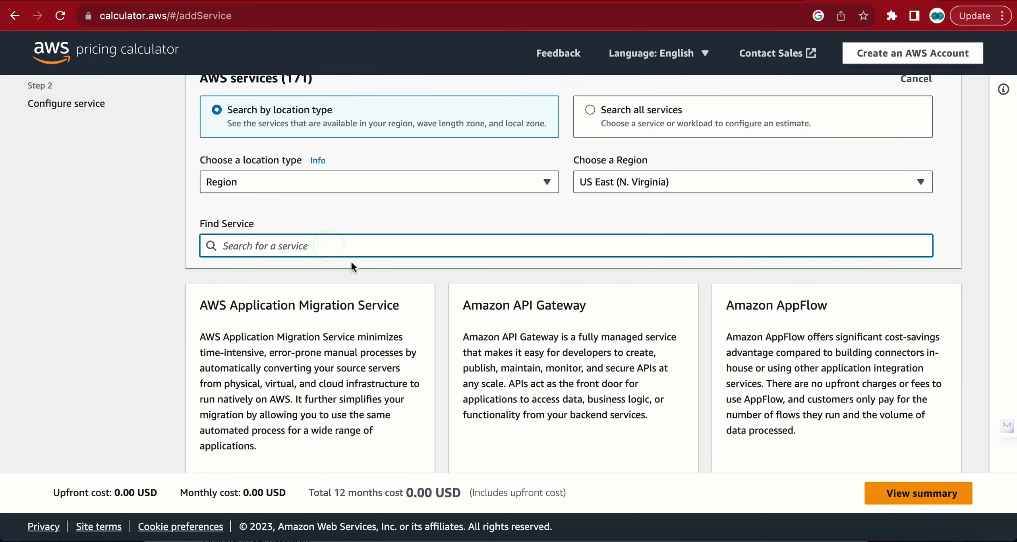
type("ec2")
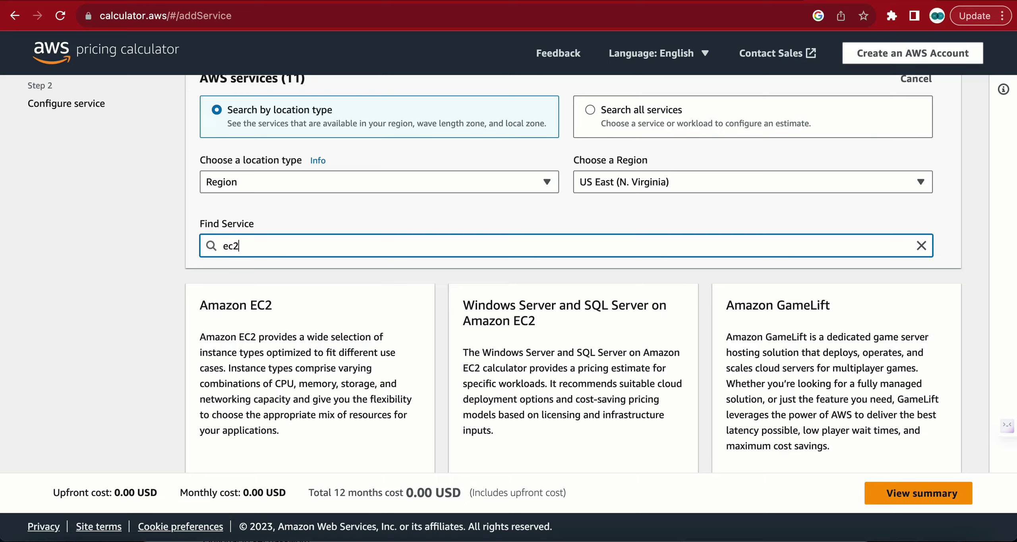
scroll(367, 257, "down", 2)
scroll(308, 331, "down", 5)
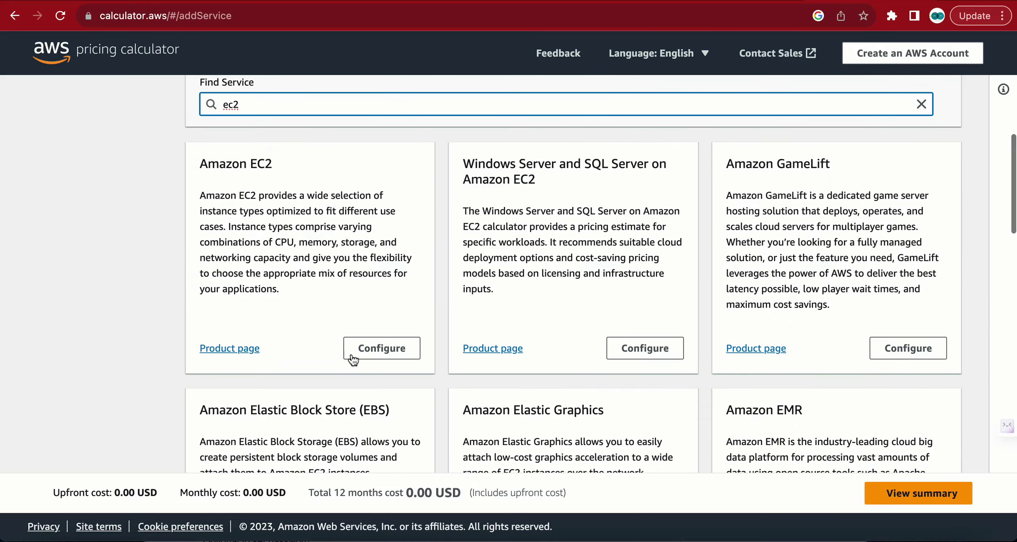
left_click(374, 351)
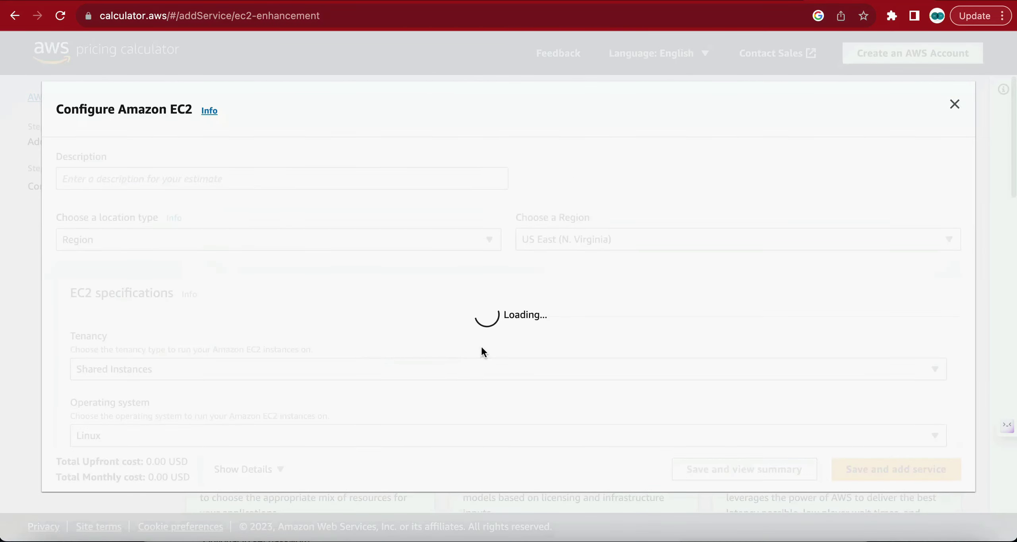
- Keep the tenancy on Shared Instances and the operating system on Linux in the EC2 specifications
scroll(524, 293, "down", 1)
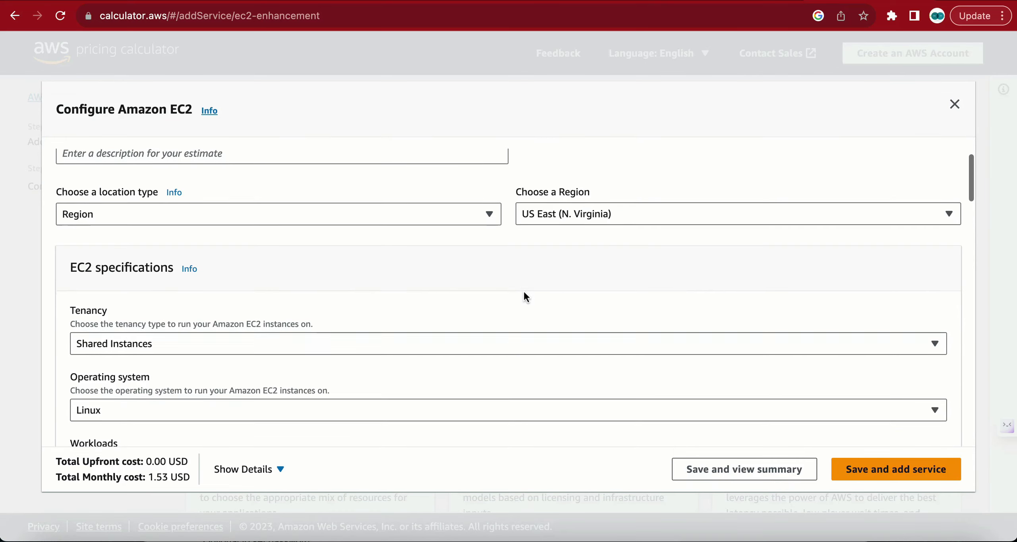
scroll(524, 293, "up", 1)
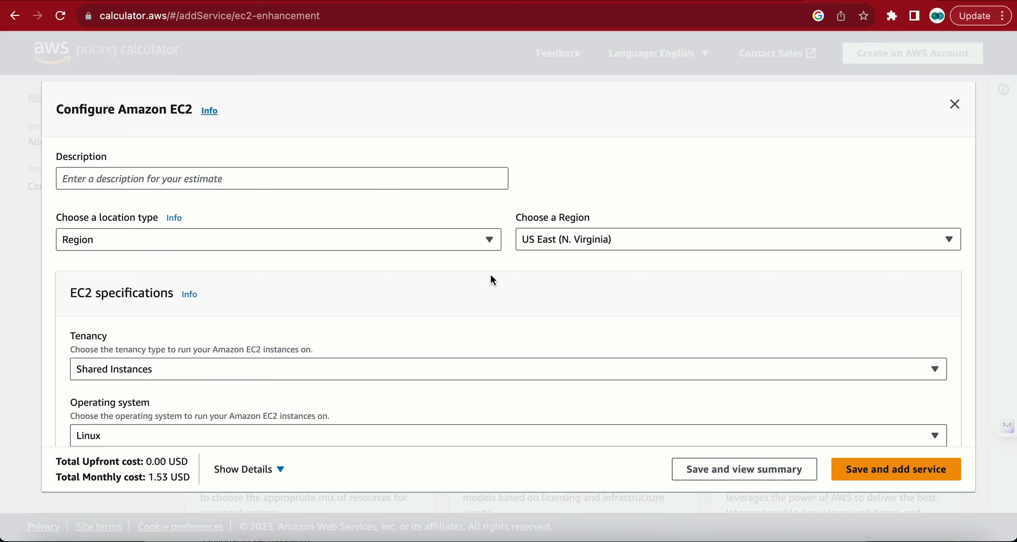
scroll(491, 278, "down", 3)
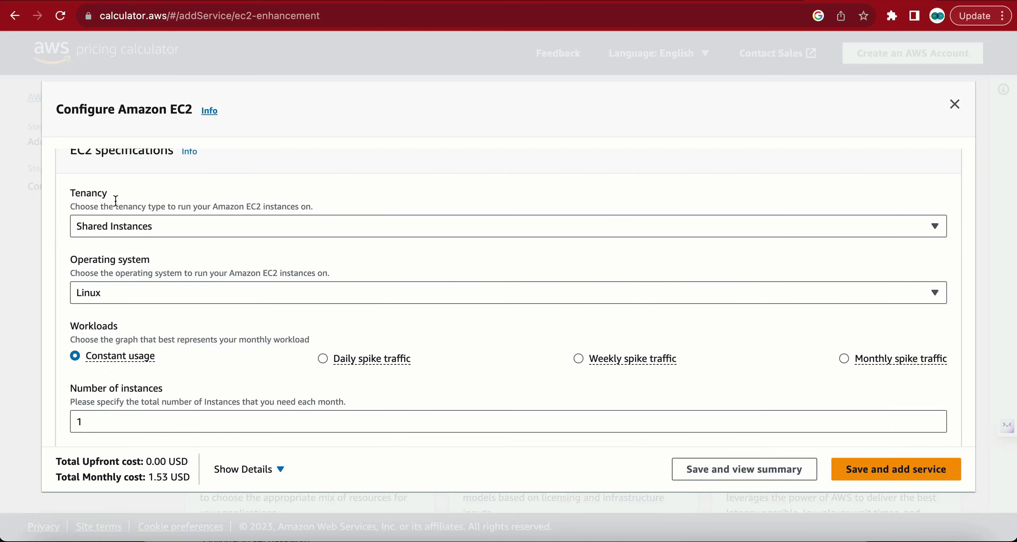
left_click(195, 228)
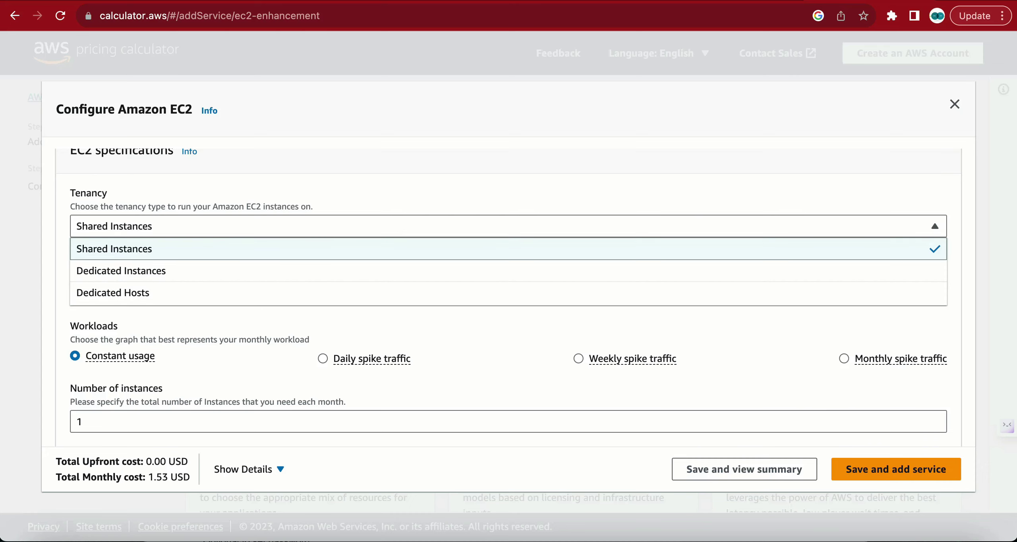
left_click(141, 249)
scroll(173, 220, "down", 2)
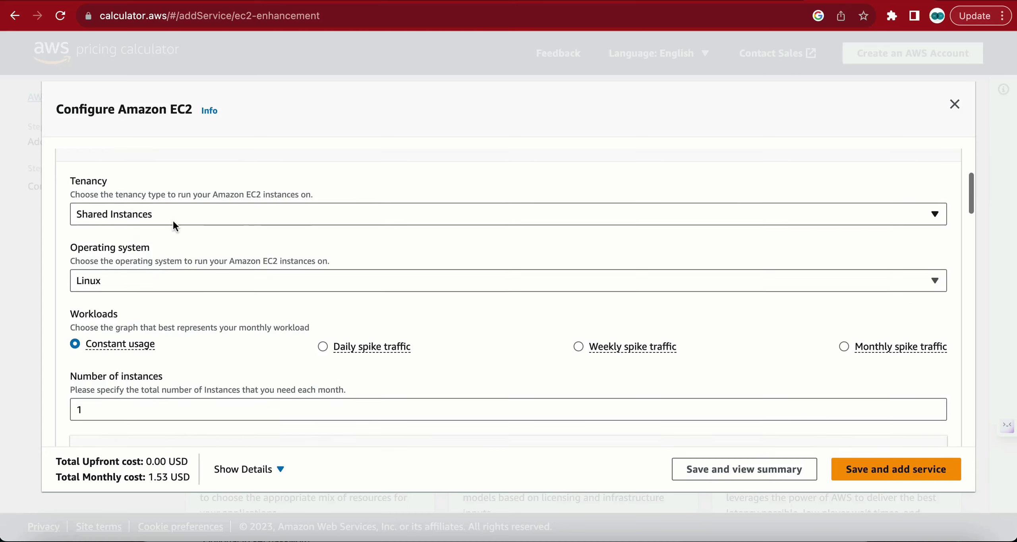
left_click(127, 235)
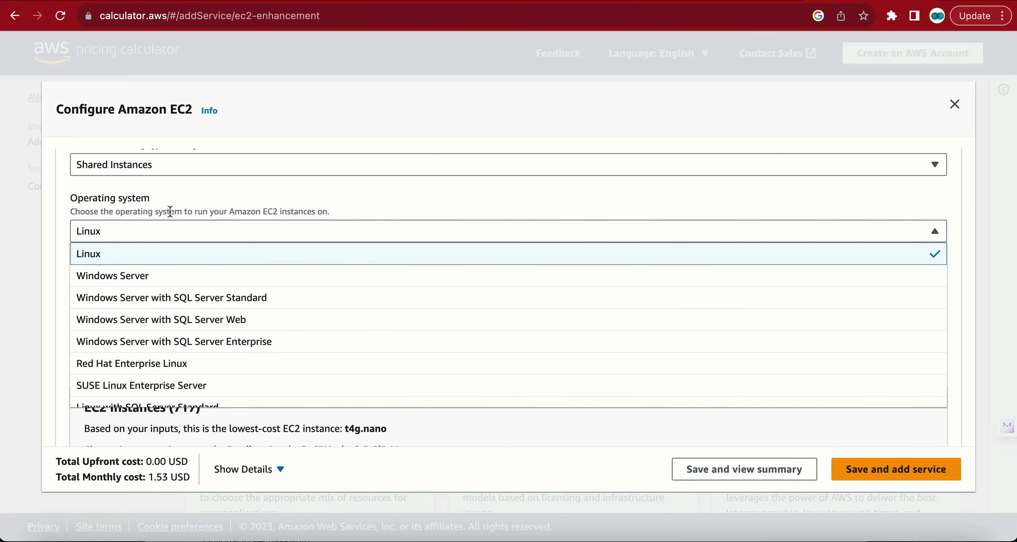
left_click(194, 195)
- Leave constant usage with 1 instance and select the t2.micro instance type from the EC2 instances list
scroll(214, 251, "down", 3)
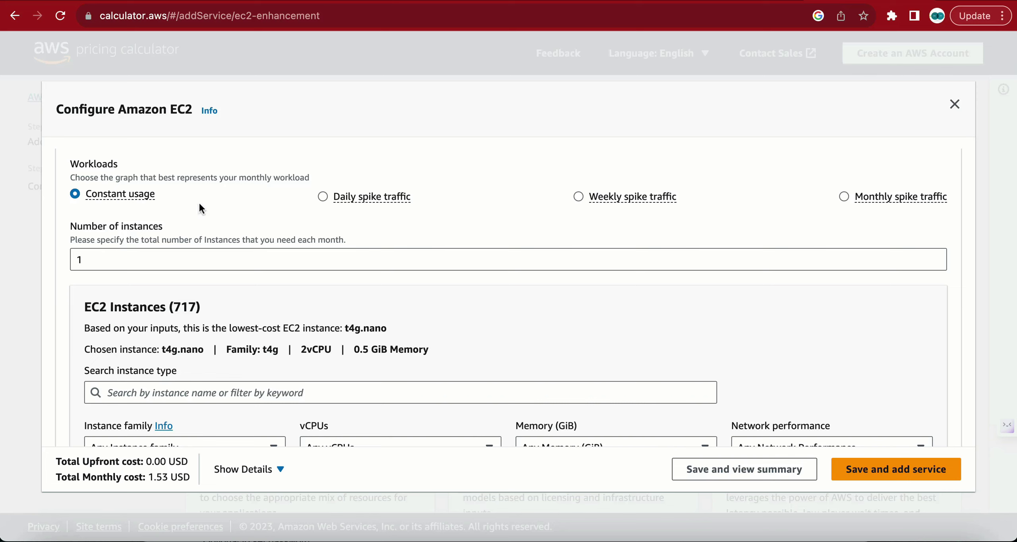
scroll(135, 199, "down", 2)
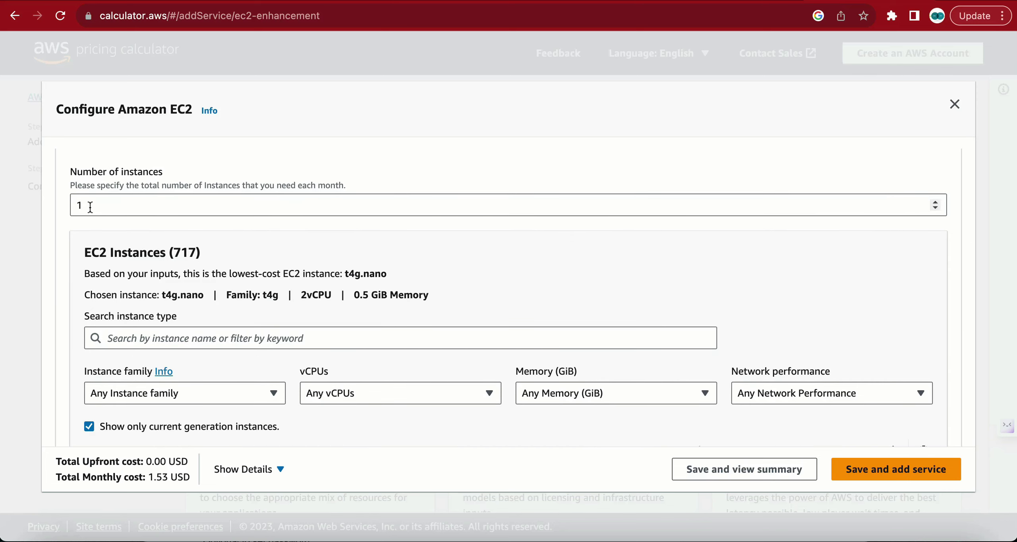
scroll(252, 257, "down", 5)
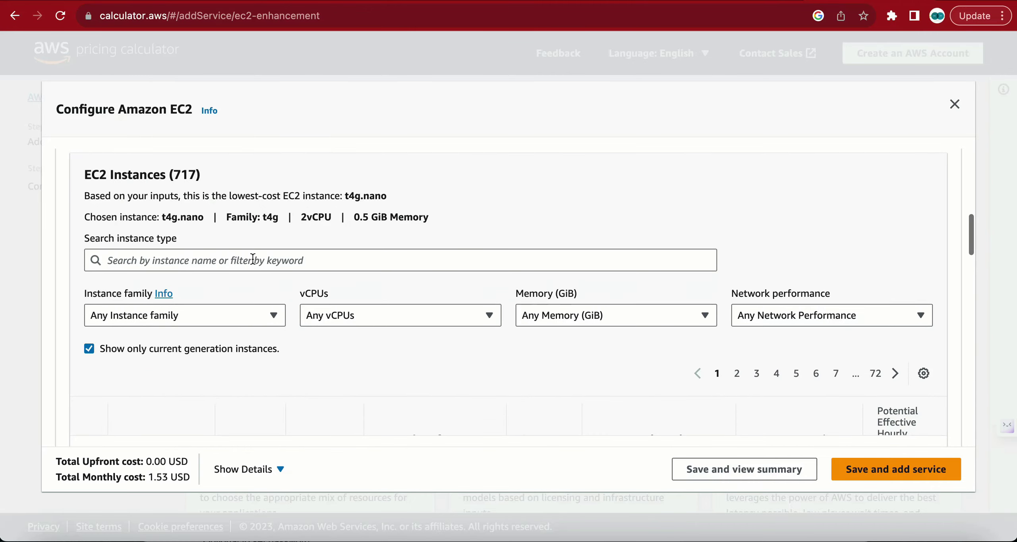
scroll(253, 259, "down", 2)
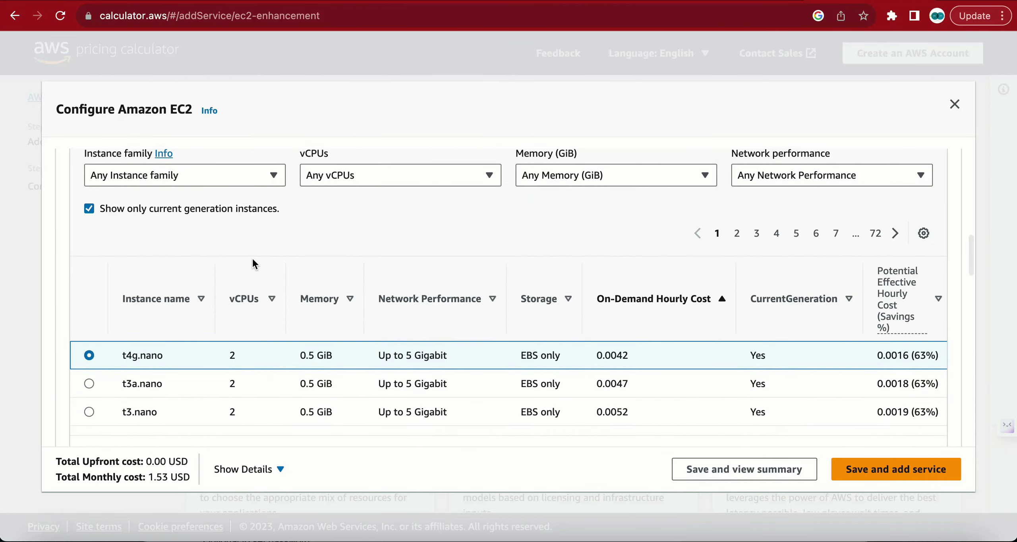
scroll(253, 259, "down", 3)
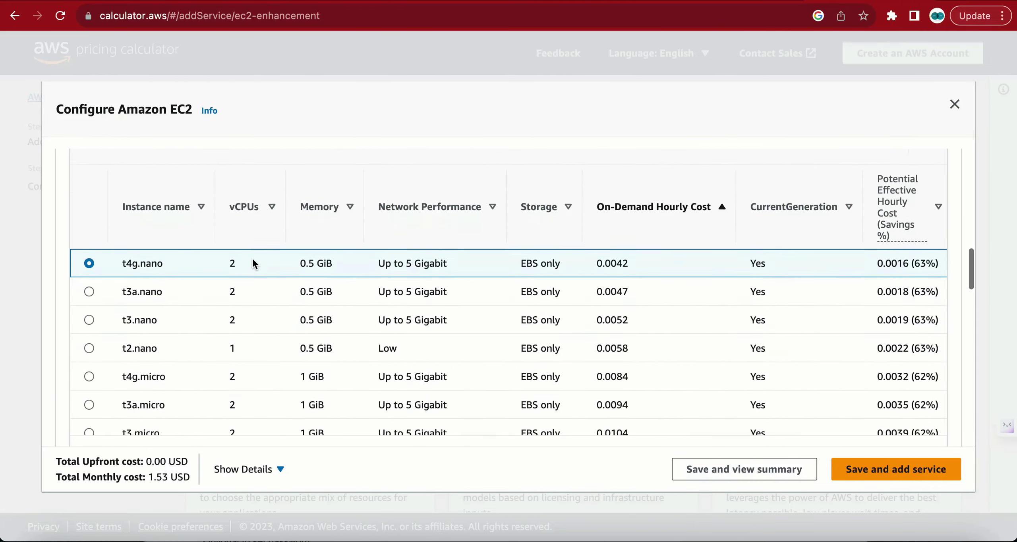
scroll(252, 257, "down", 3)
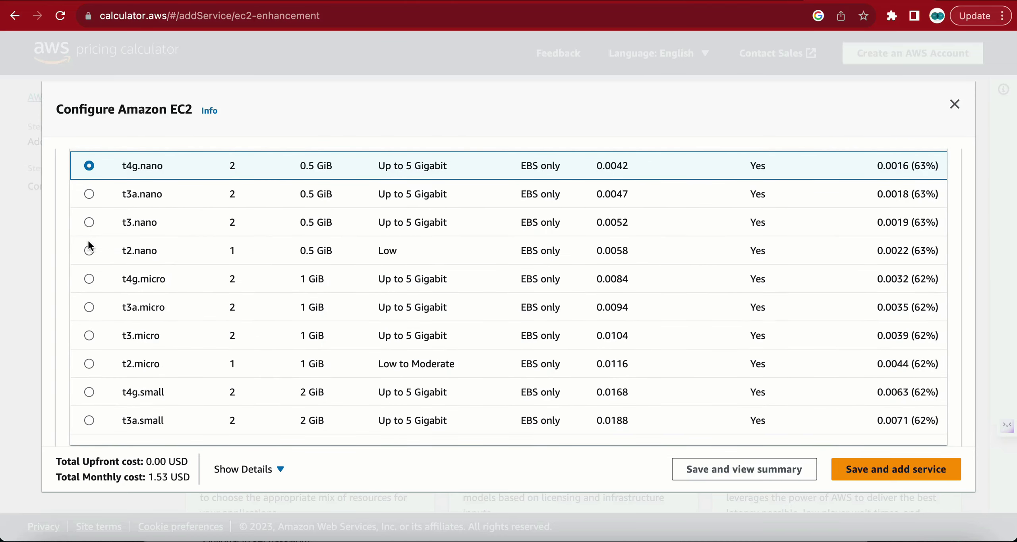
left_click(88, 363)
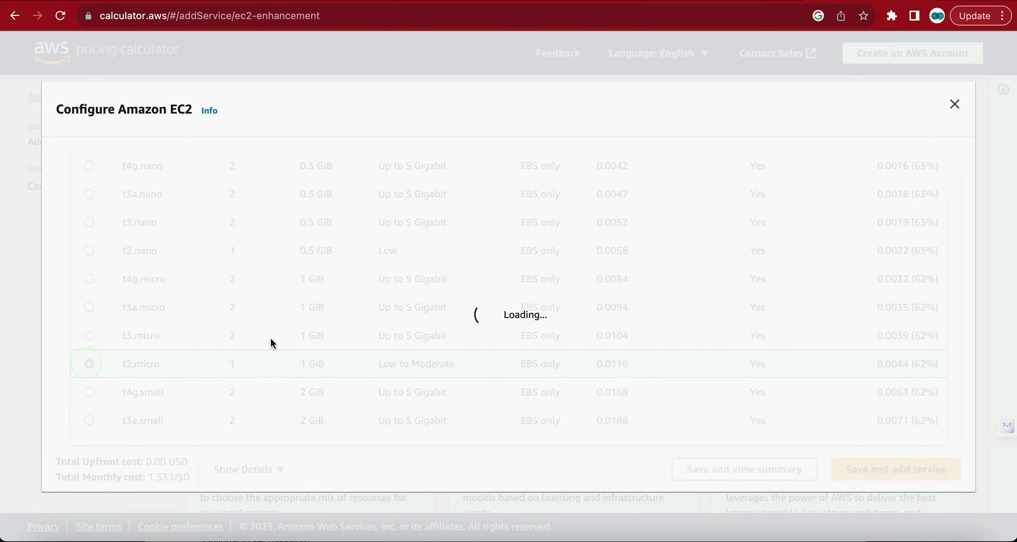
- Check the total monthly cost and review the payment options, including the other purchasing options
scroll(487, 333, "down", 4)
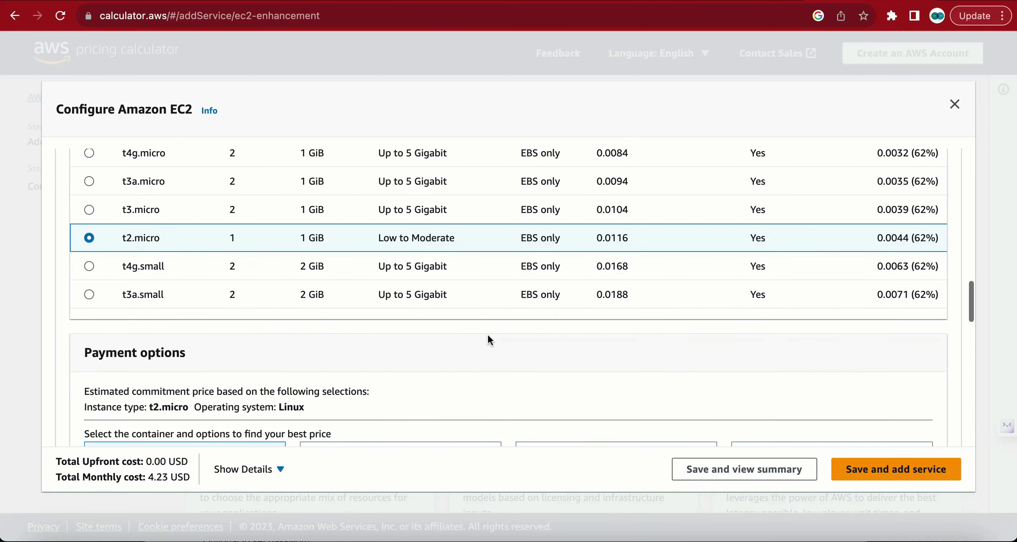
left_click_drag(146, 476, 183, 476)
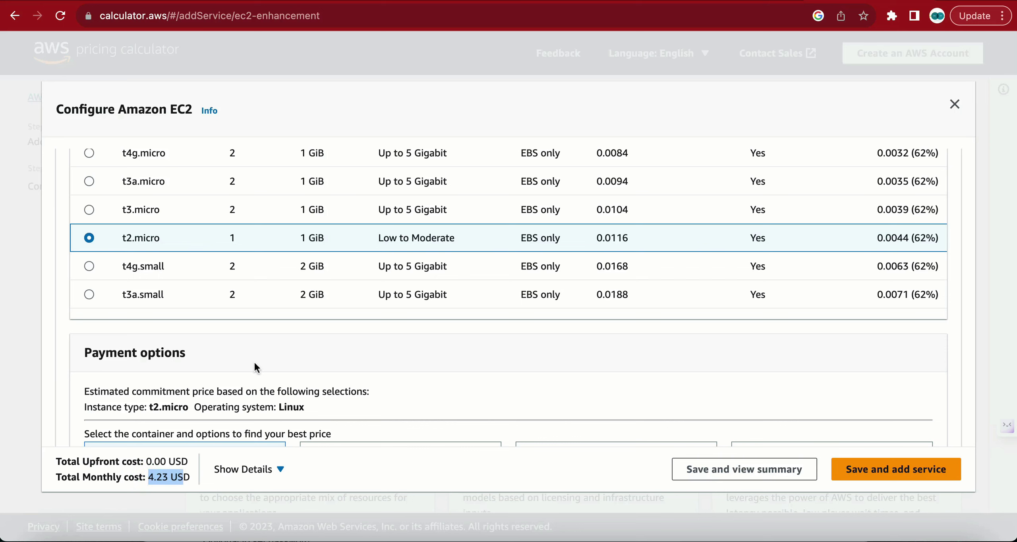
scroll(269, 345, "down", 5)
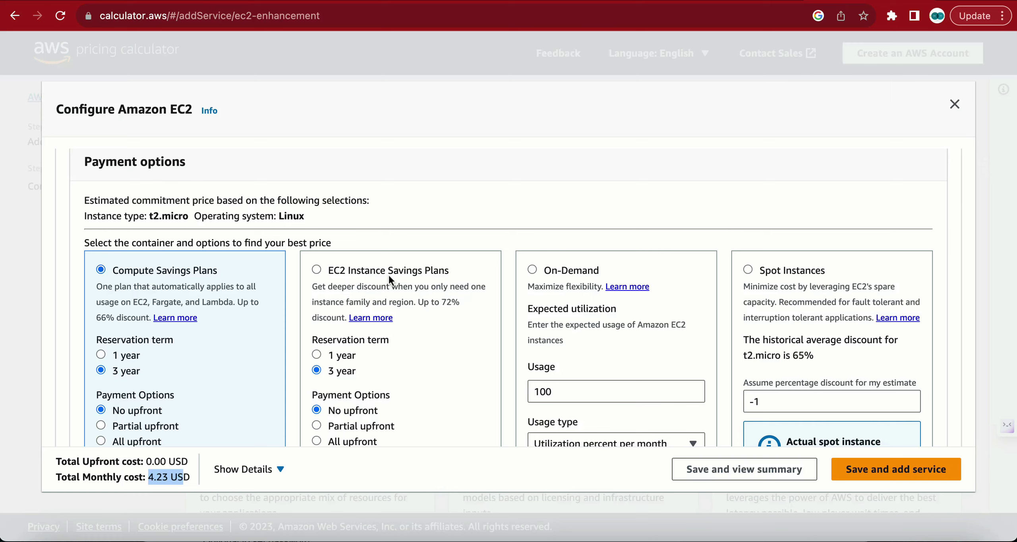
scroll(731, 316, "down", 10)
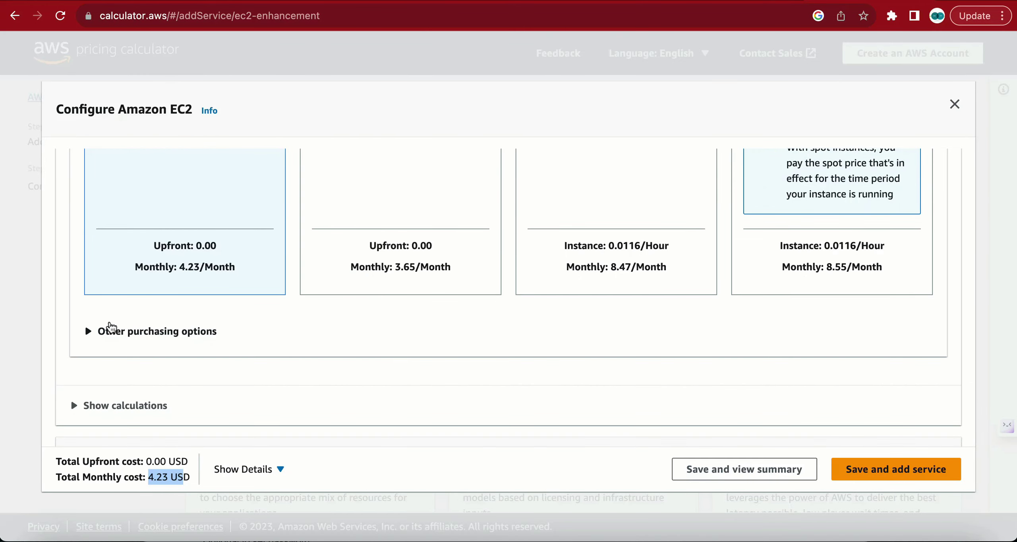
left_click(89, 331)
scroll(278, 341, "down", 2)
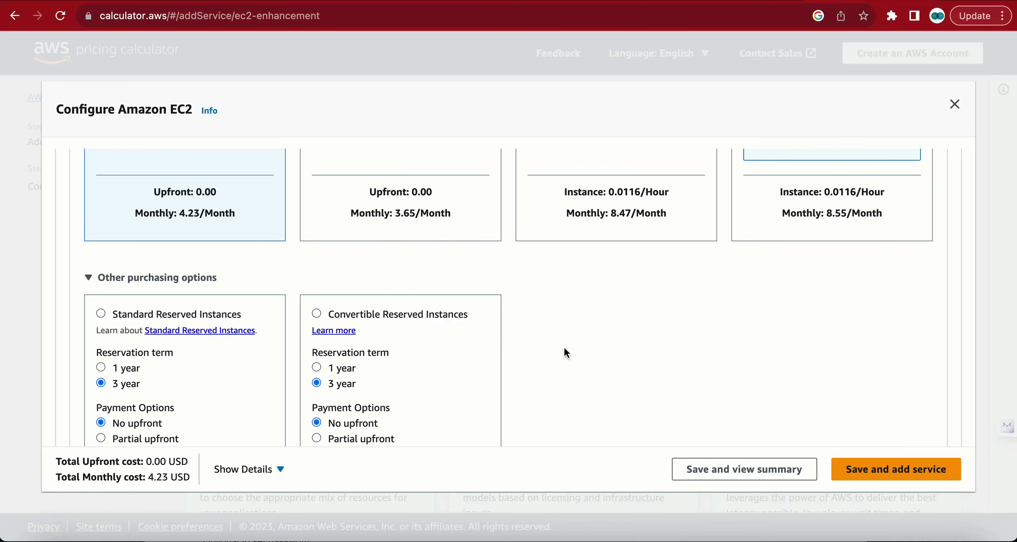
- Compare the monthly cost of On-Demand, EC2 Instance Savings Plans and Compute Savings Plans, finishing with On-Demand as the payment option
scroll(564, 346, "up", 6)
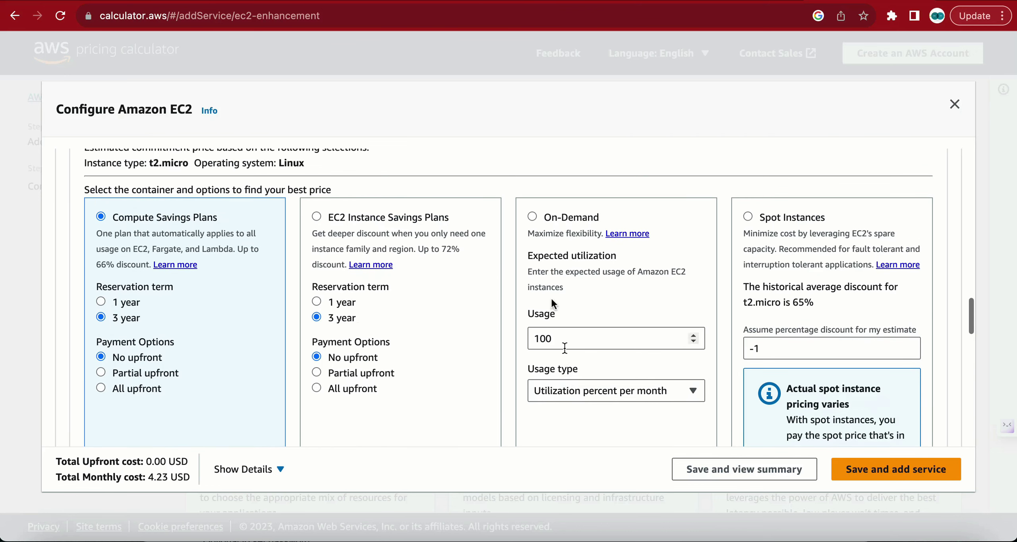
left_click(533, 217)
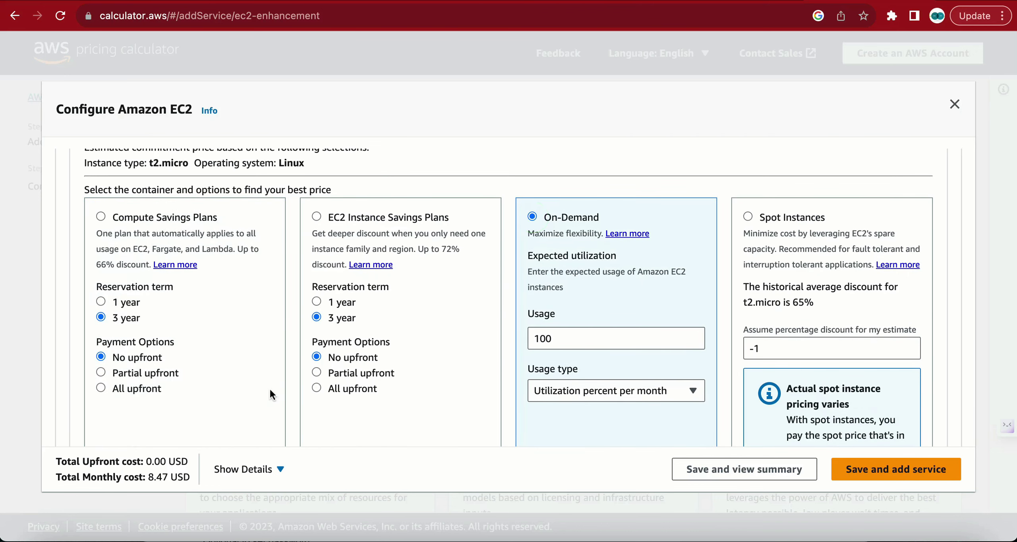
left_click_drag(125, 476, 190, 477)
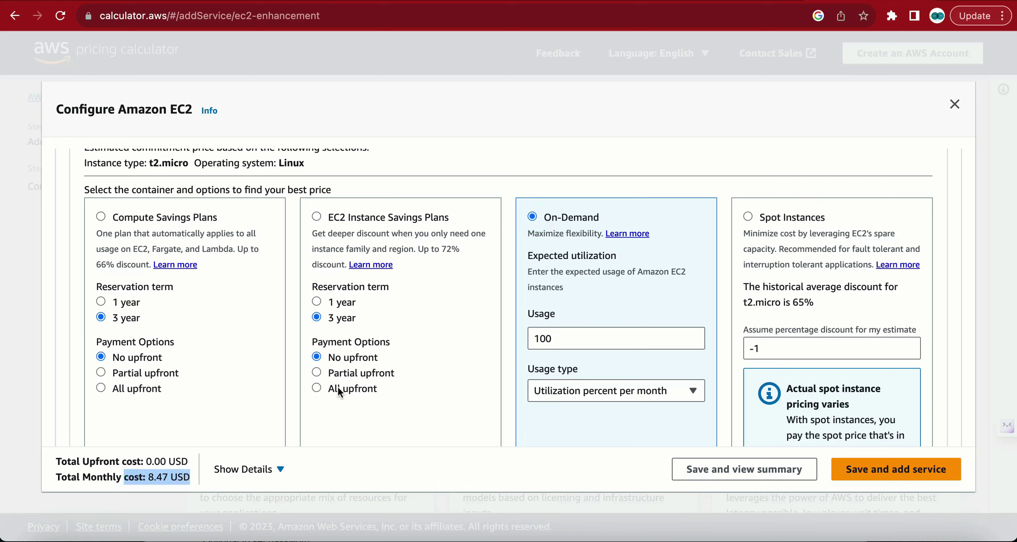
left_click(316, 217)
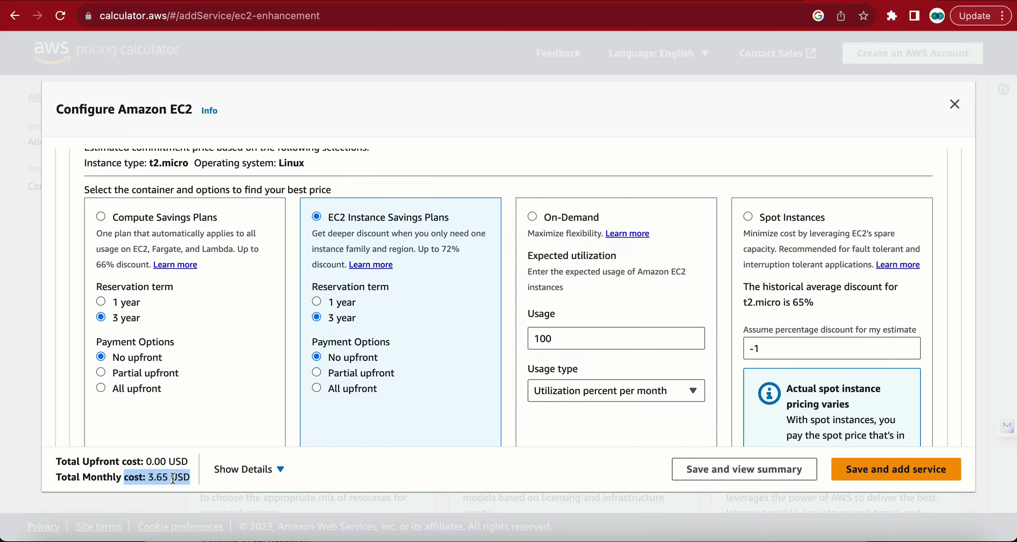
left_click(553, 220)
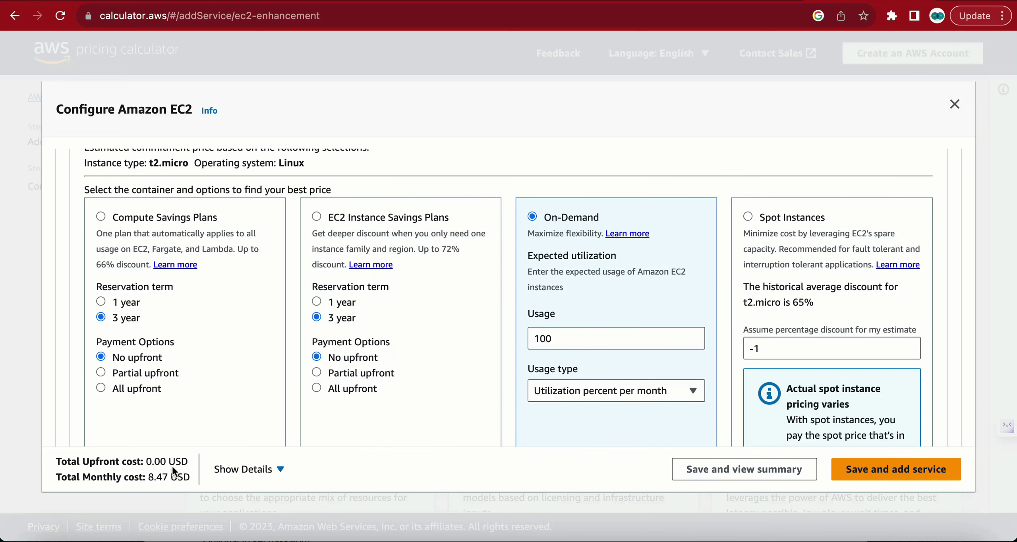
left_click(165, 211)
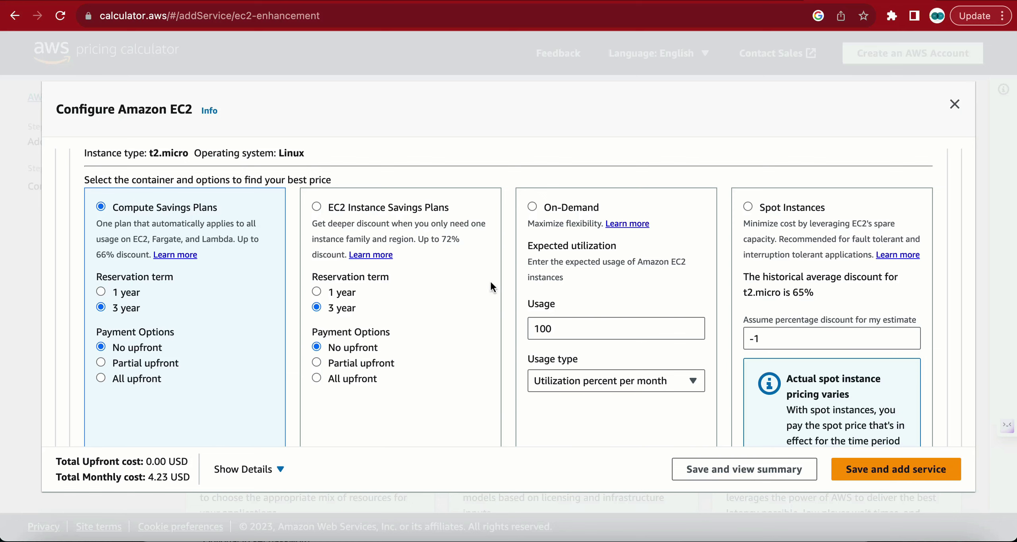
left_click(533, 207)
- Examine how the On-Demand monthly cost is calculated, then collapse the calculations
scroll(555, 281, "down", 7)
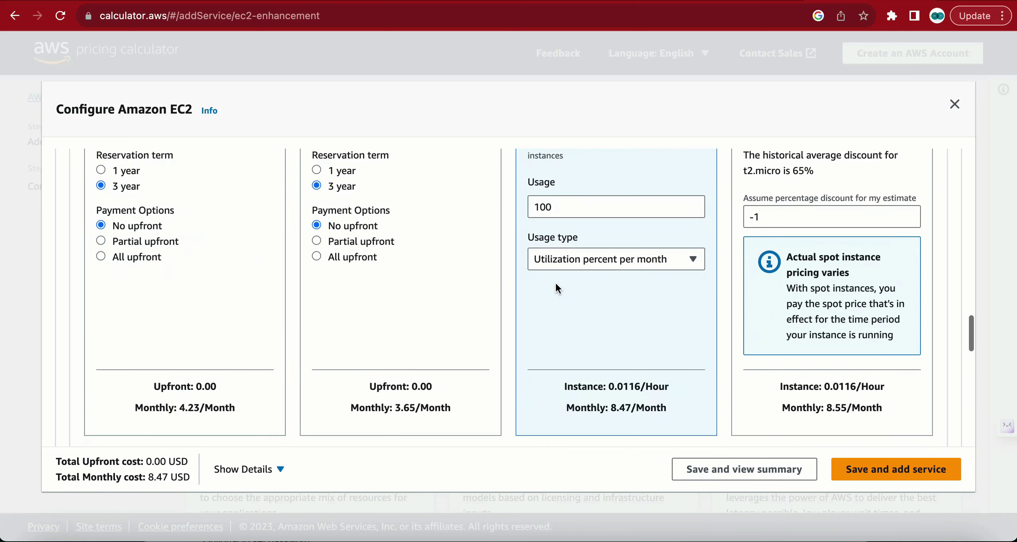
scroll(557, 290, "down", 10)
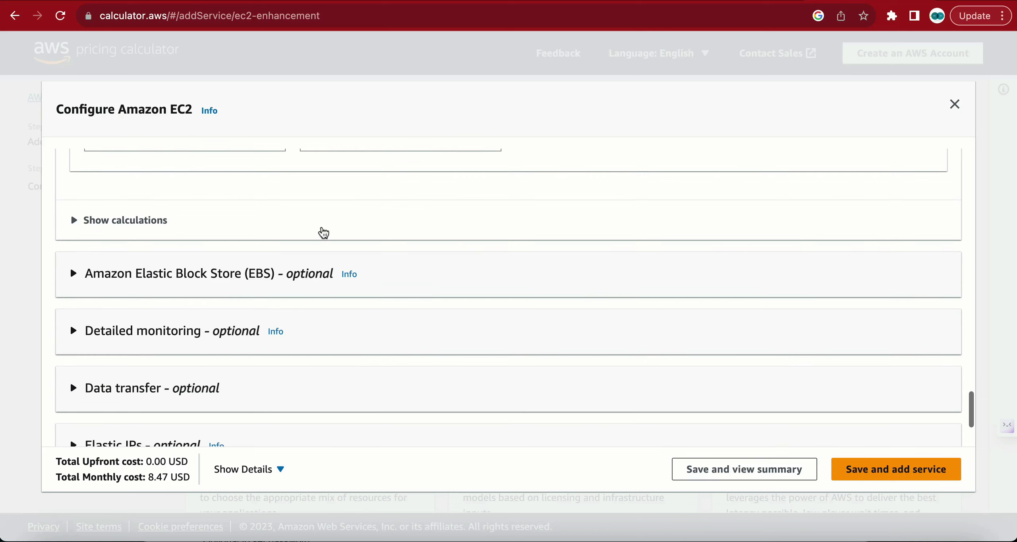
left_click(76, 221)
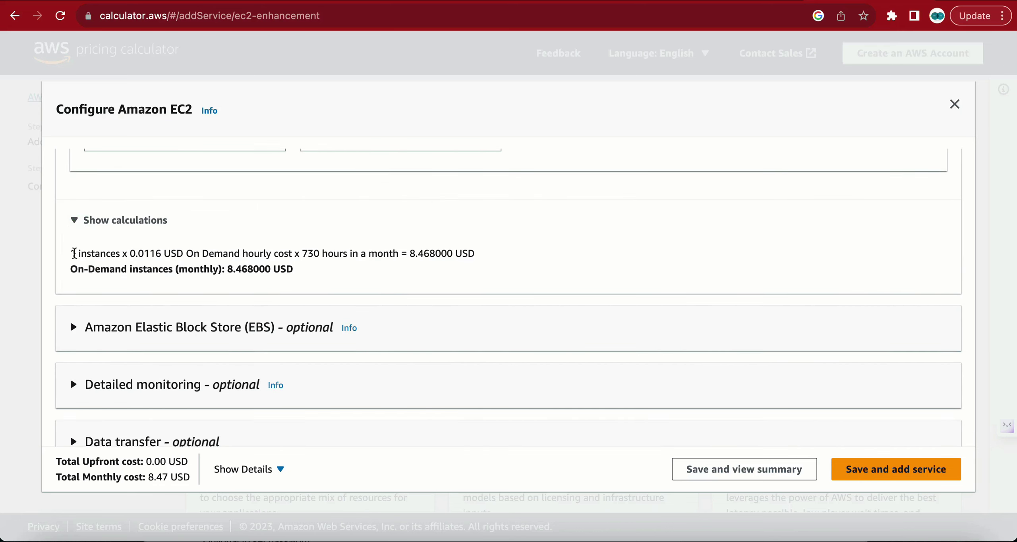
left_click_drag(74, 253, 321, 254)
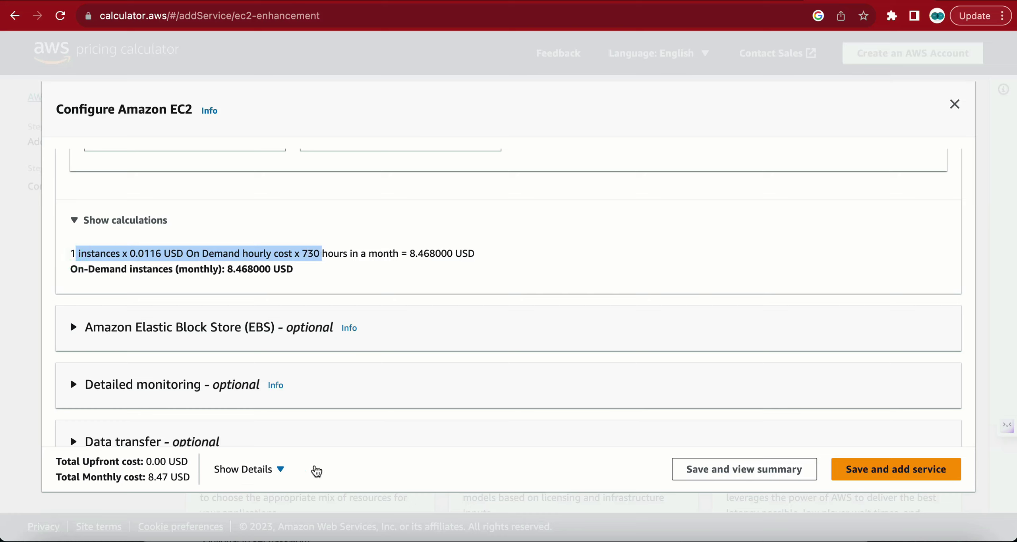
left_click(76, 226)
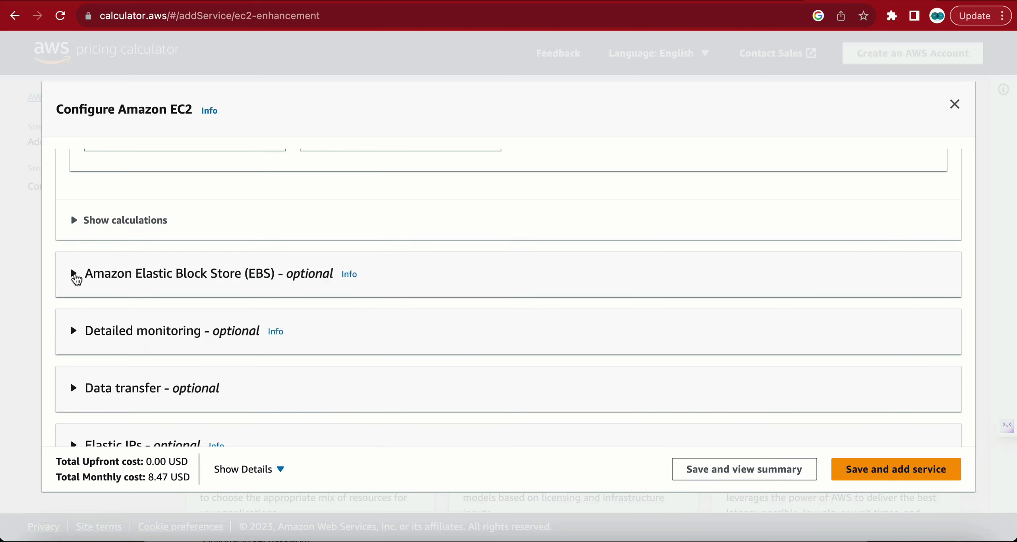
- Add 50 GB of General Purpose SSD (gp3) EBS storage without snapshots and check the total monthly cost
left_click(74, 274)
scroll(297, 336, "down", 5)
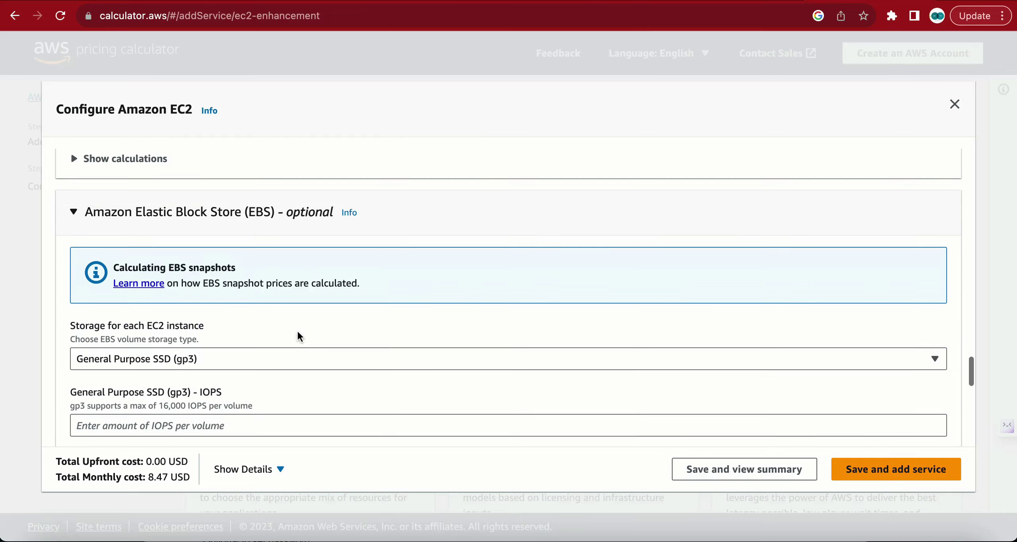
scroll(297, 336, "down", 2)
scroll(223, 356, "down", 2)
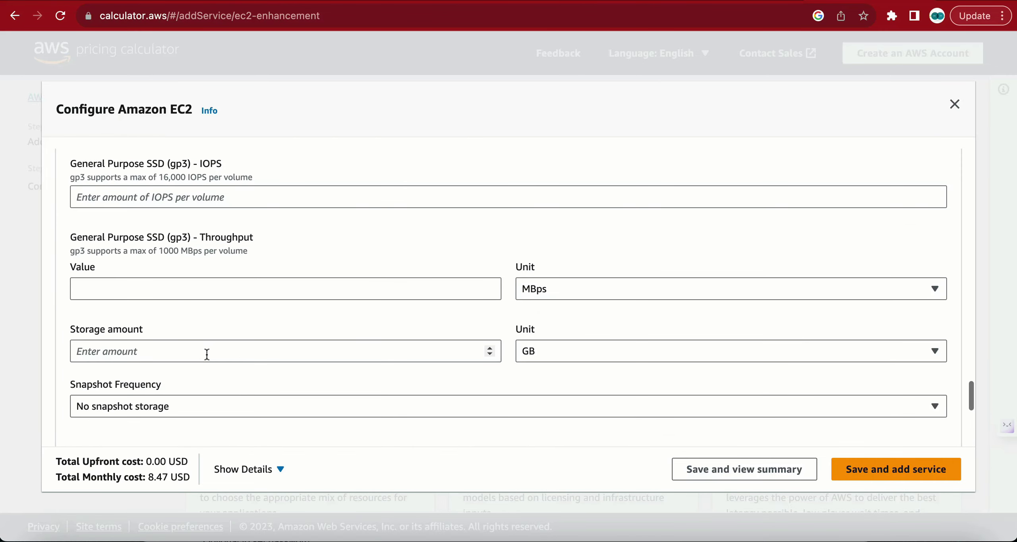
left_click(131, 350)
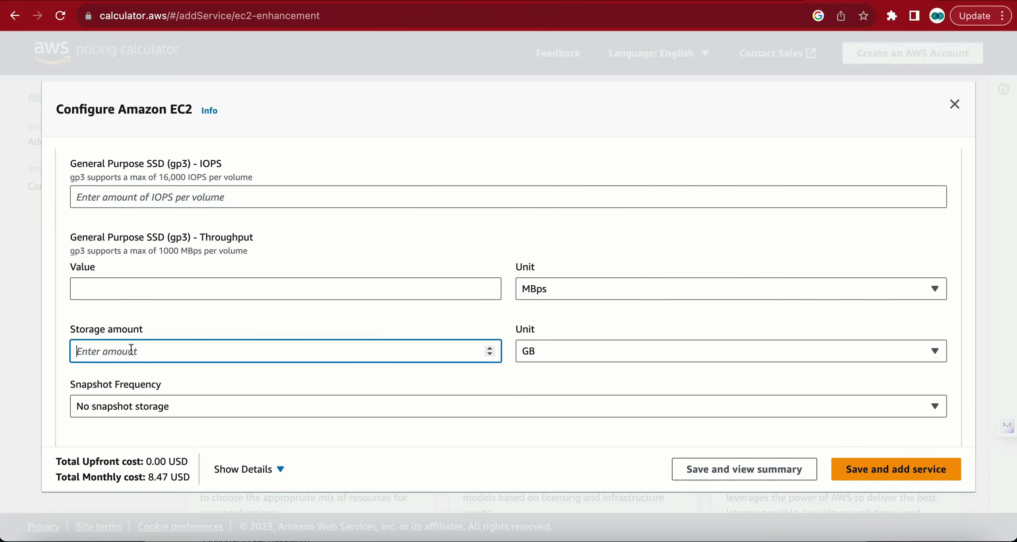
type("50")
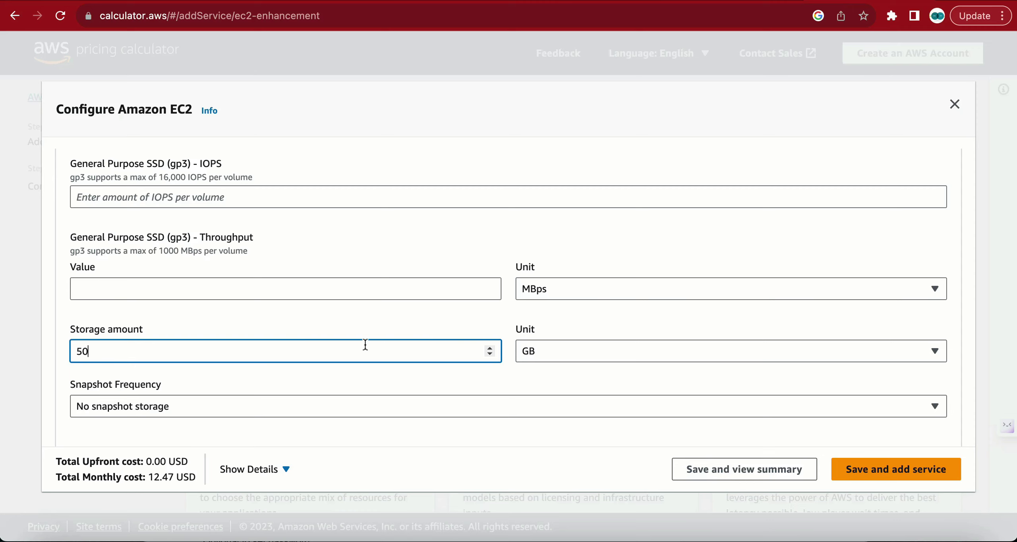
scroll(365, 344, "down", 2)
left_click_drag(148, 477, 183, 477)
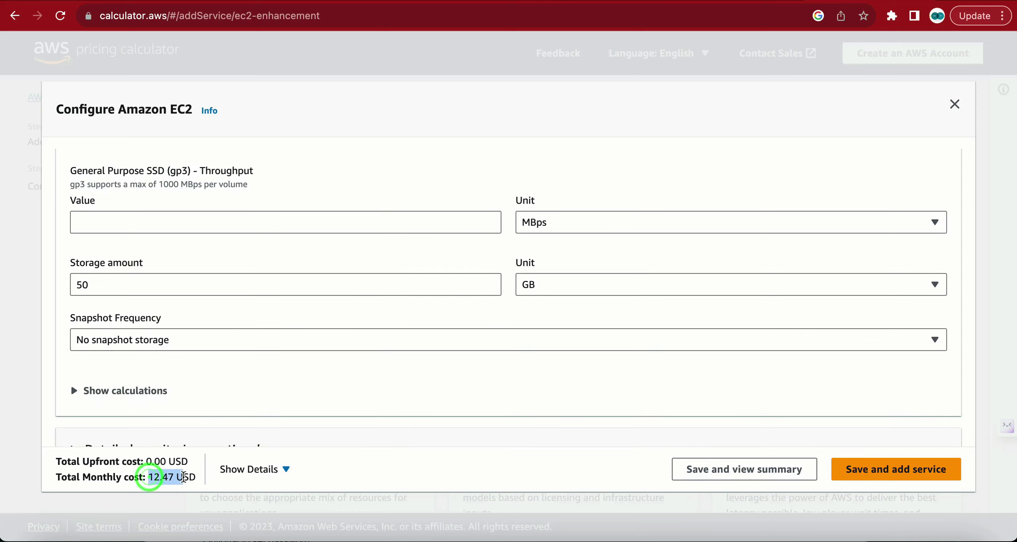
- Enable detailed monitoring for the instance and check the total monthly cost
scroll(314, 374, "down", 4)
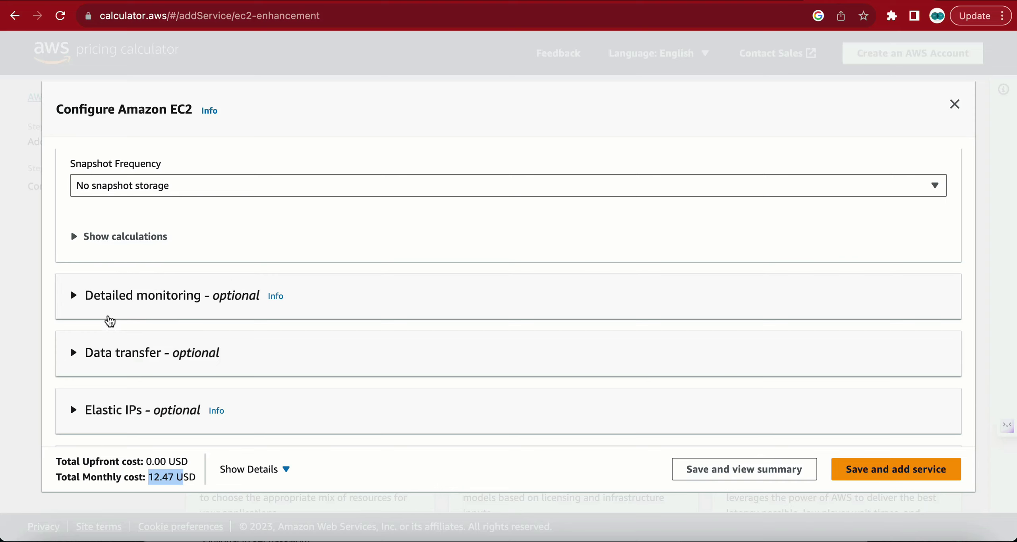
left_click(70, 296)
scroll(188, 334, "down", 2)
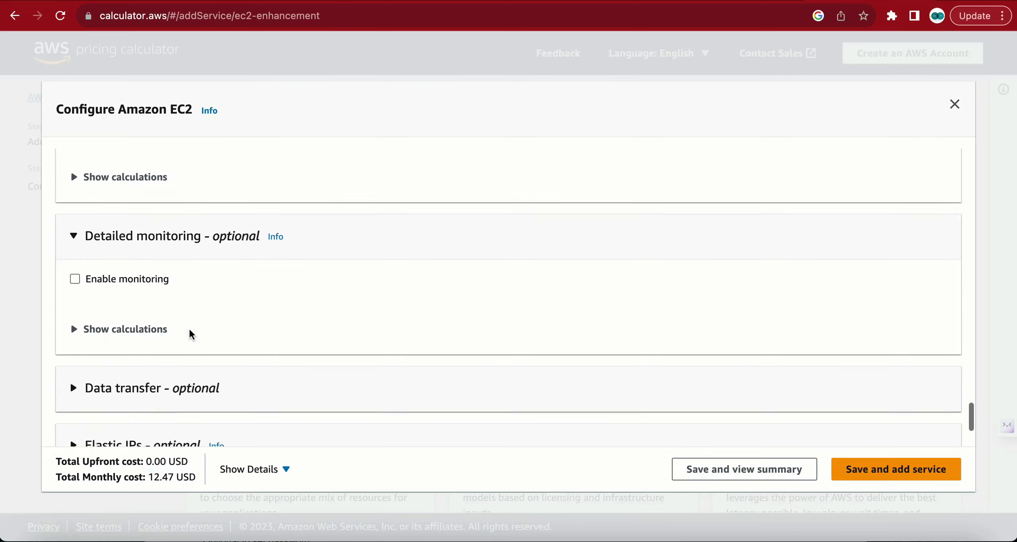
left_click(75, 250)
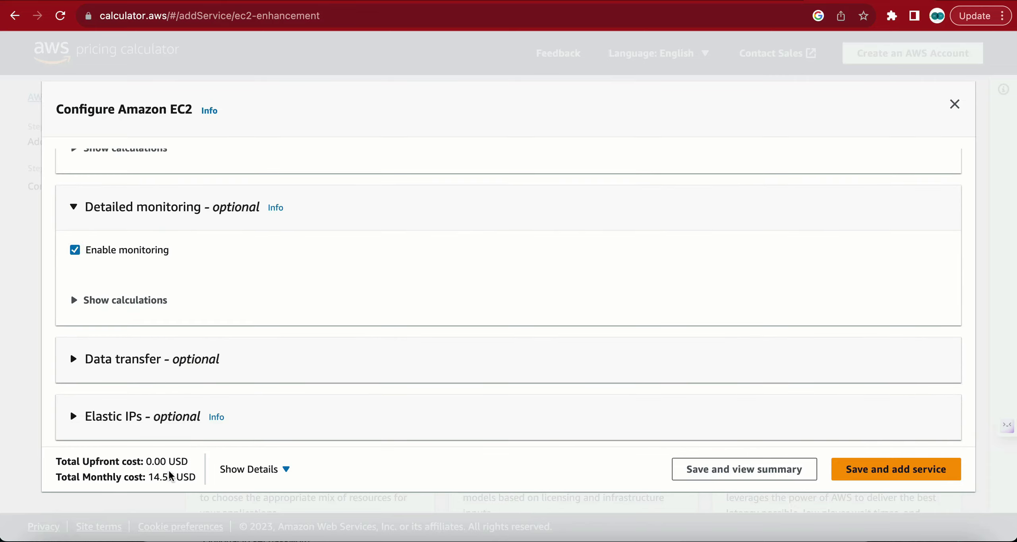
left_click_drag(149, 477, 183, 477)
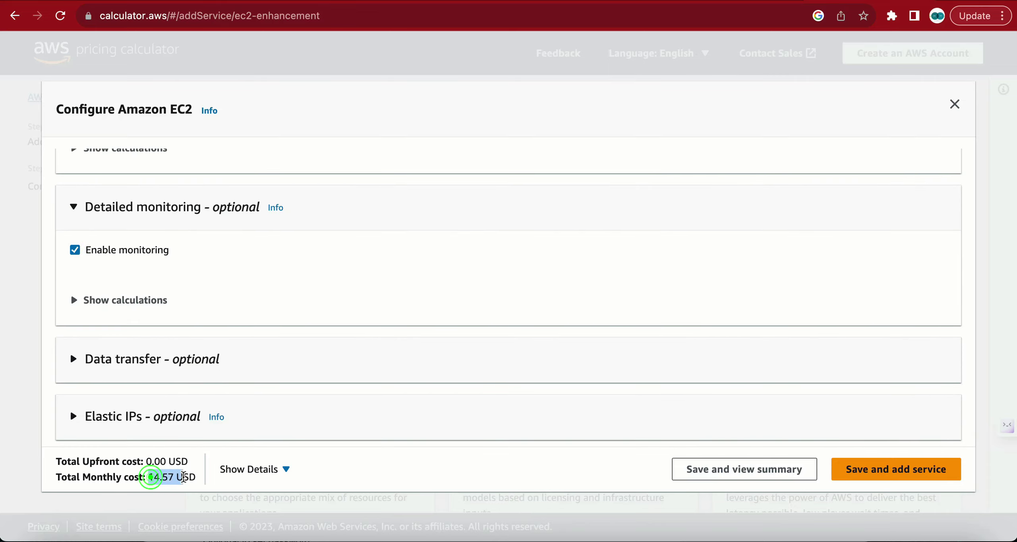
- Compare the total monthly cost with monitoring disabled and enabled, leaving monitoring enabled
left_click(75, 250)
left_click(76, 250)
left_click(75, 250)
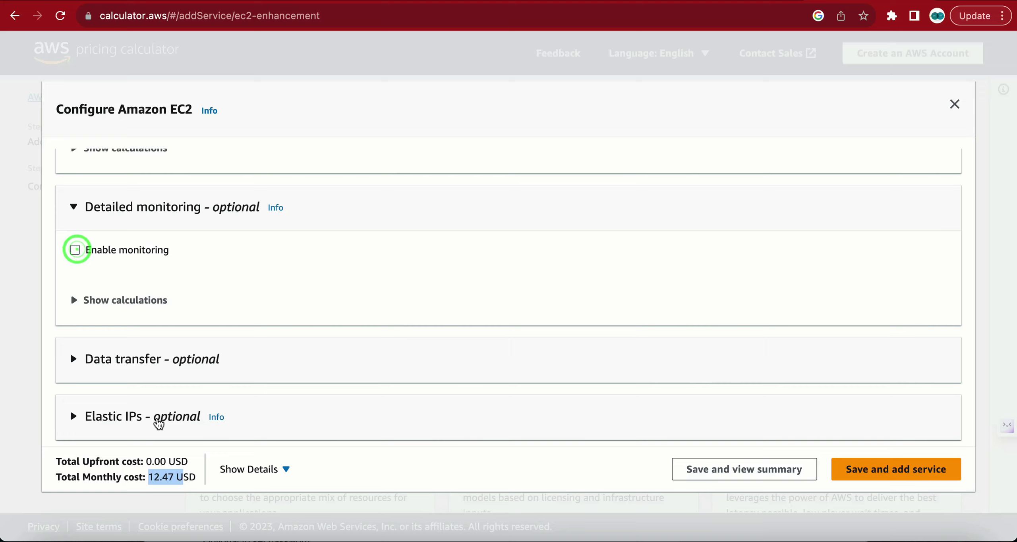
left_click(75, 250)
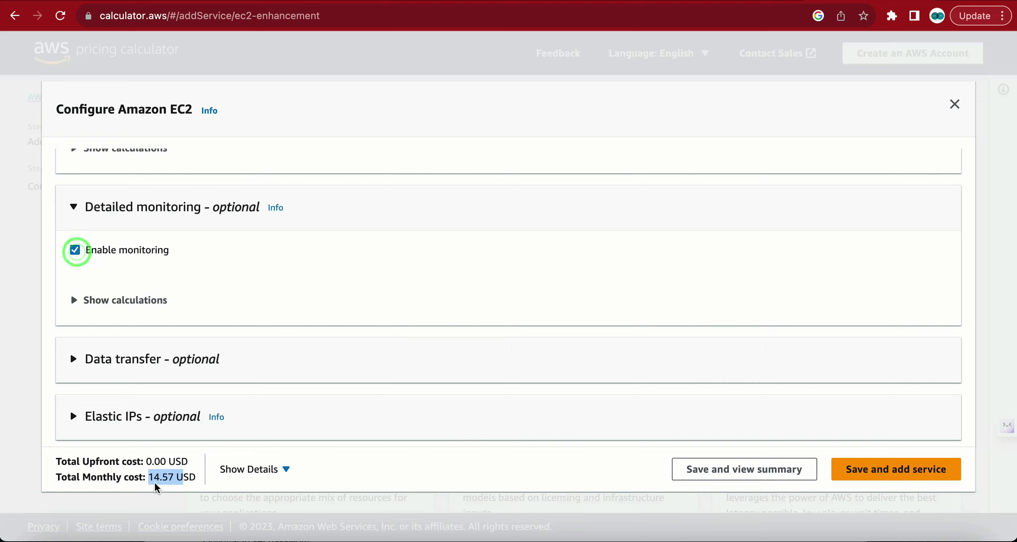
- Inspect the optional Data transfer and Elastic IPs sections, leaving both collapsed without any entries
scroll(227, 354, "down", 2)
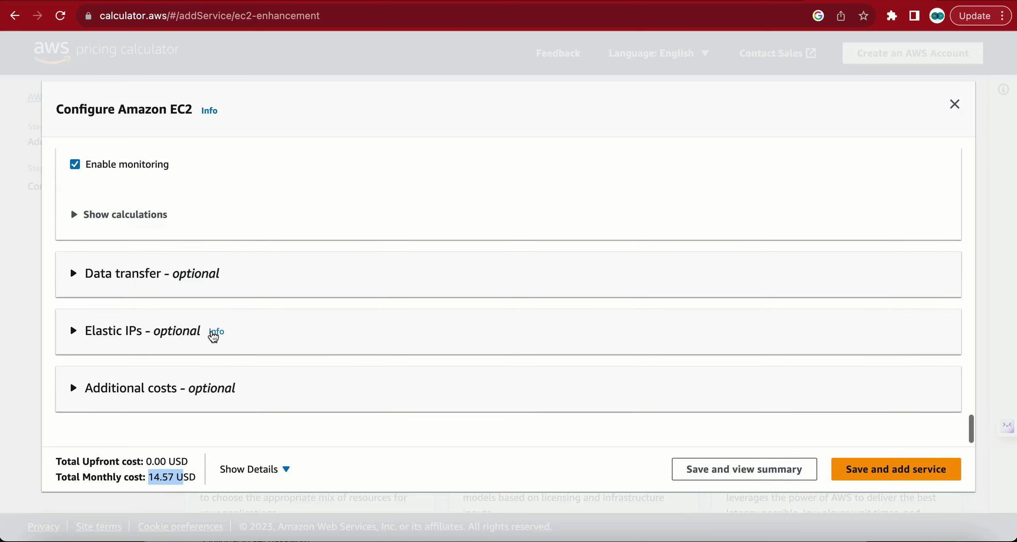
left_click(75, 273)
left_click(75, 274)
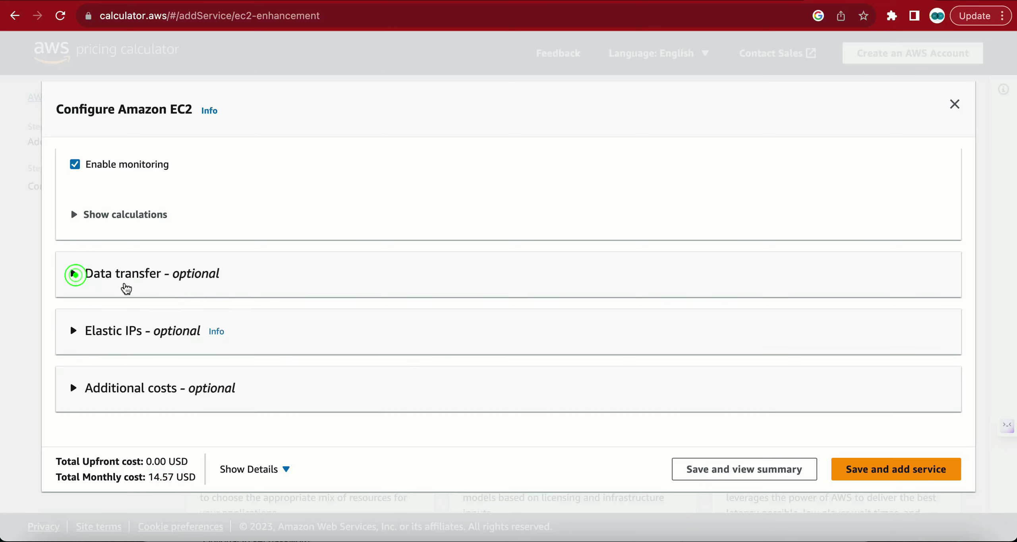
scroll(167, 320, "down", 1)
left_click(71, 312)
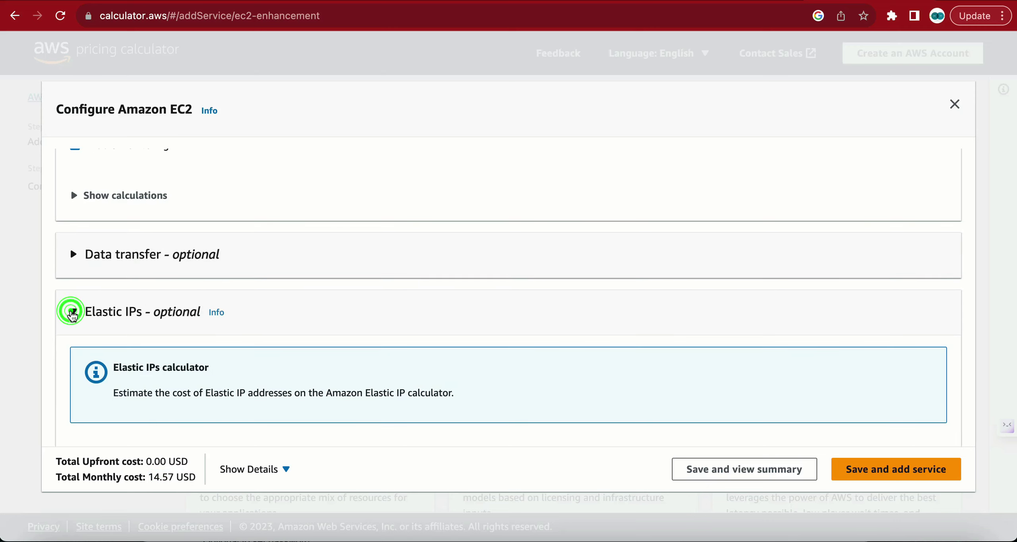
left_click(71, 313)
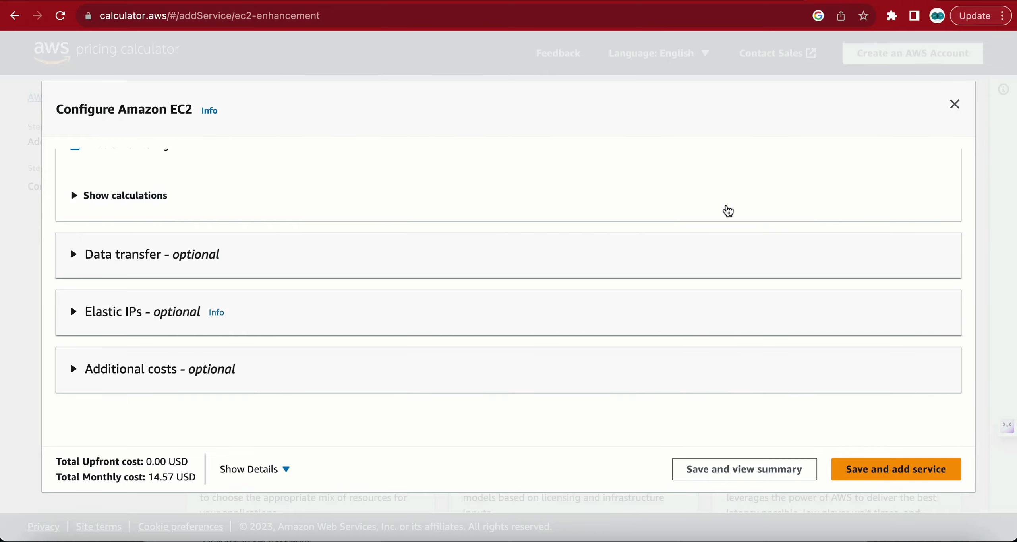
- Review the configured estimate from the purchasing options back to the chosen EC2 instance and its search filters
scroll(730, 238, "up", 15)
scroll(730, 239, "up", 15)
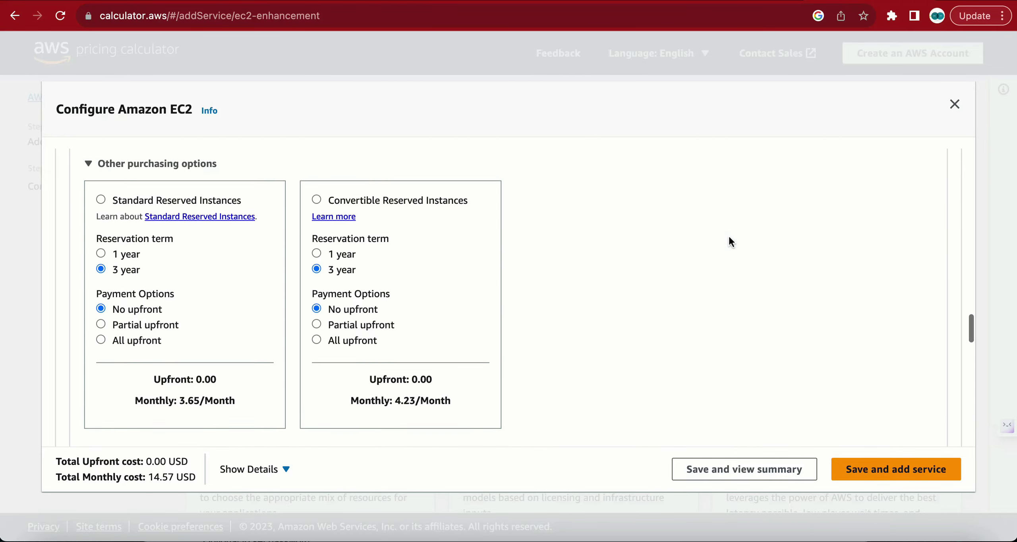
scroll(729, 242, "up", 15)
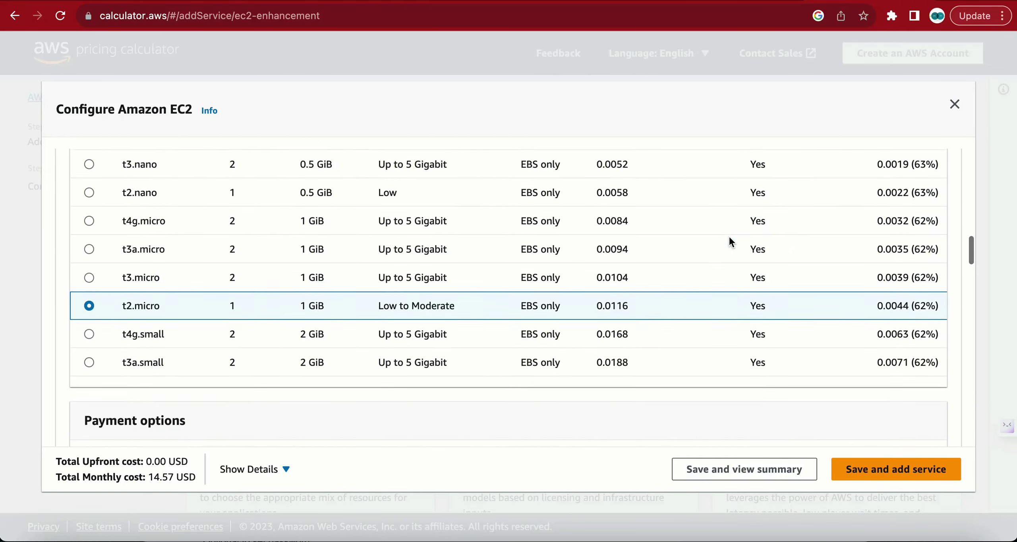
scroll(730, 242, "up", 4)
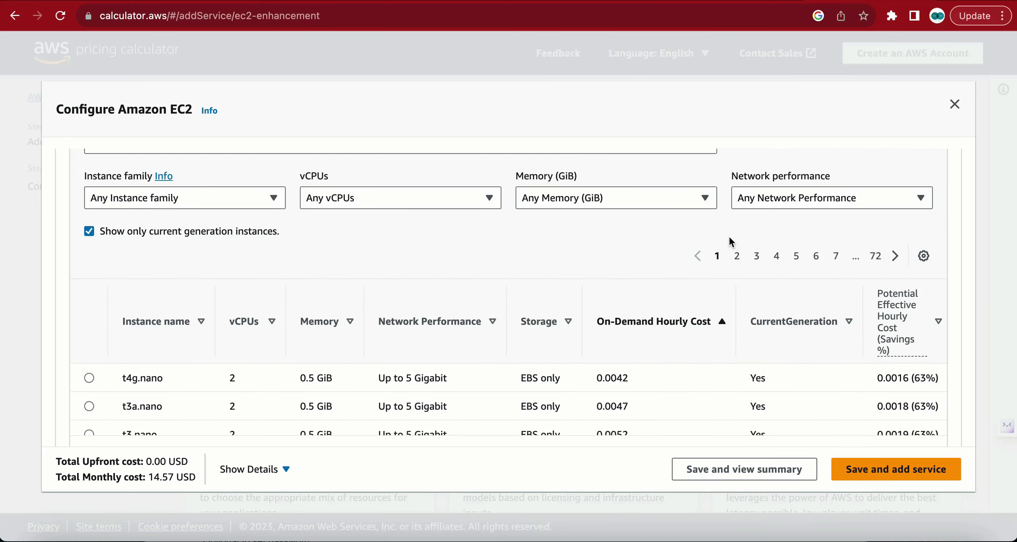
scroll(731, 240, "up", 4)
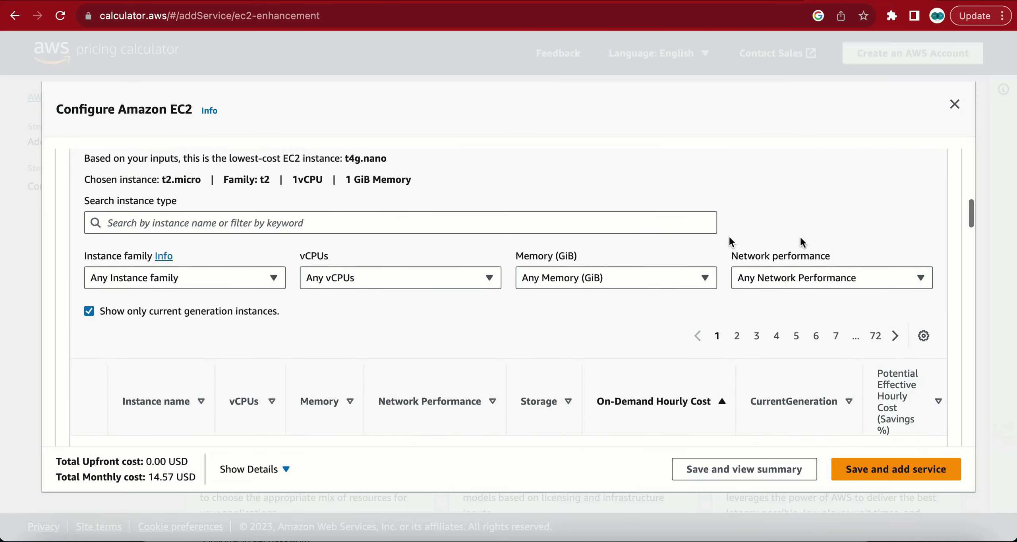